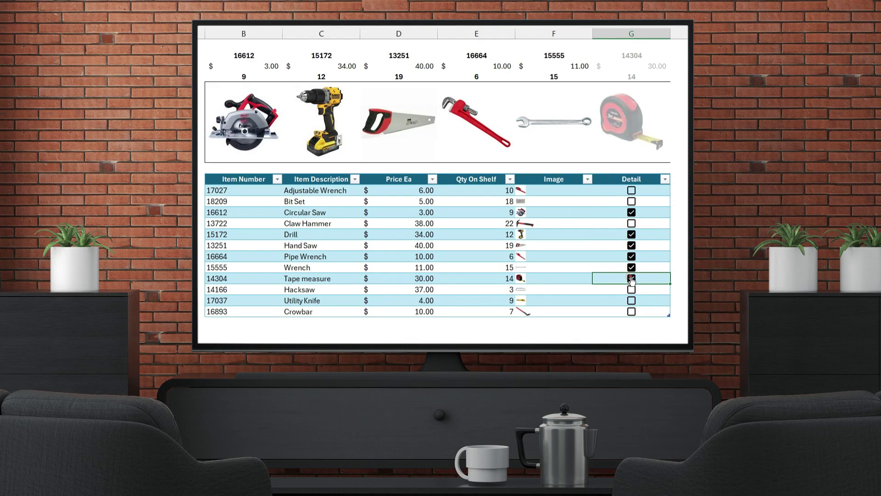
Step: Tick Claw Hammer, Drill and Tape measure in Detail, and untick Bit Set and Circular Saw
left_click(631, 224)
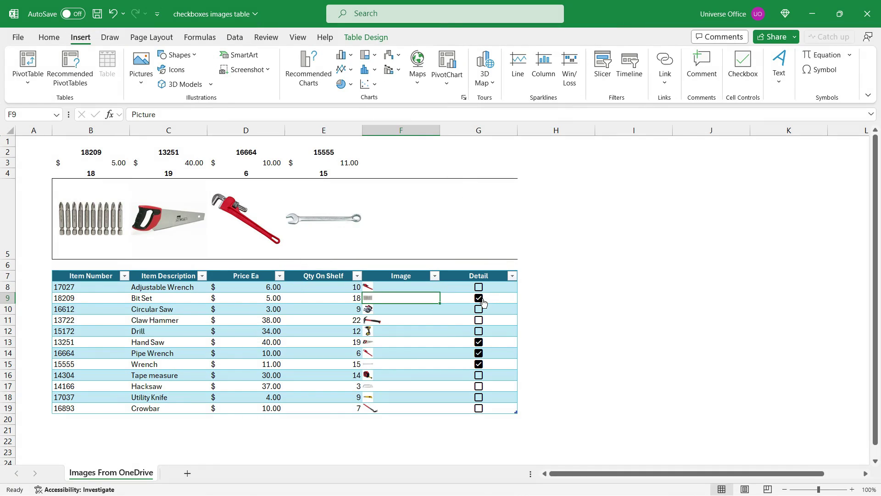
left_click(479, 298)
left_click(479, 309)
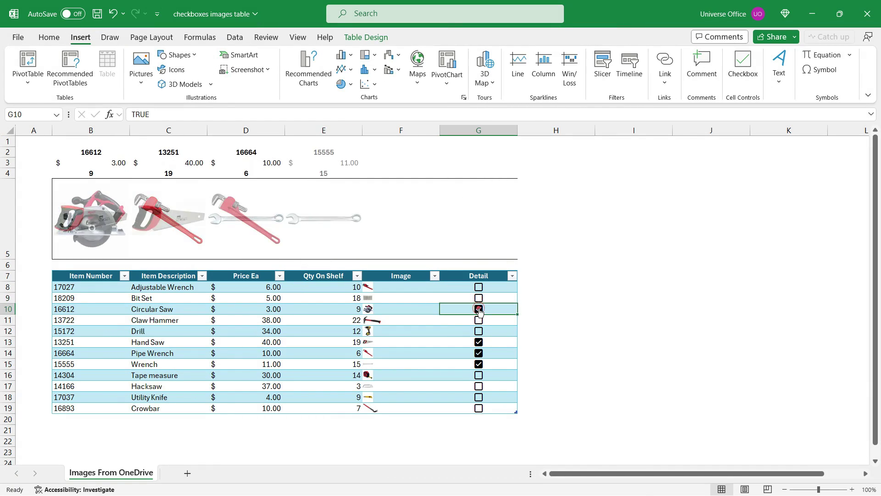
left_click(478, 331)
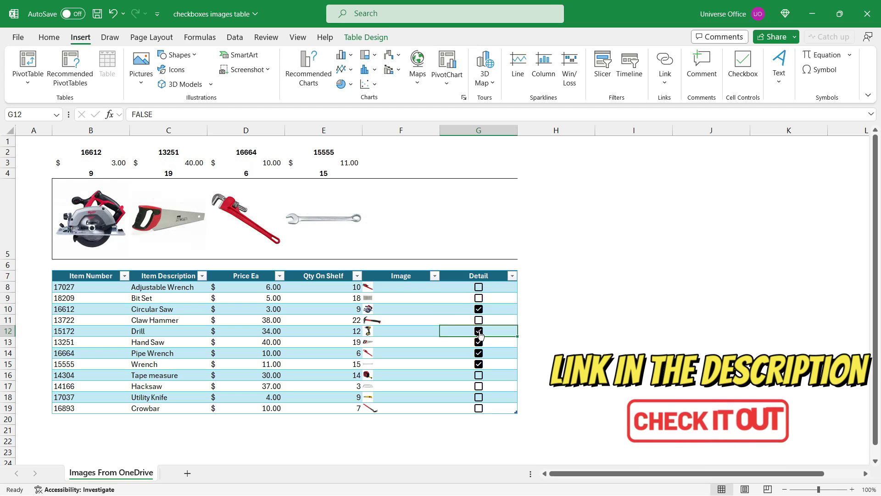
left_click(479, 375)
left_click(479, 376)
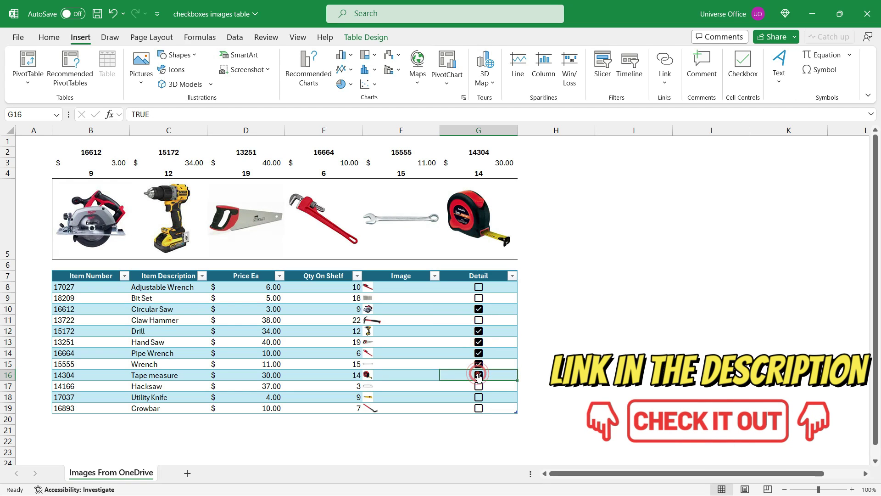
left_click(479, 320)
left_click(478, 310)
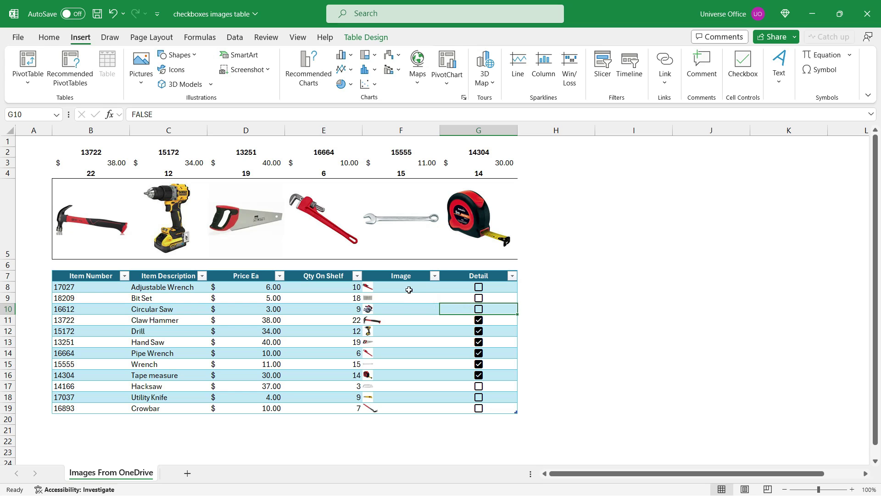
Step: Select the Image column cells, then pick the first Image cell, F8
left_click_drag(408, 288, 399, 406)
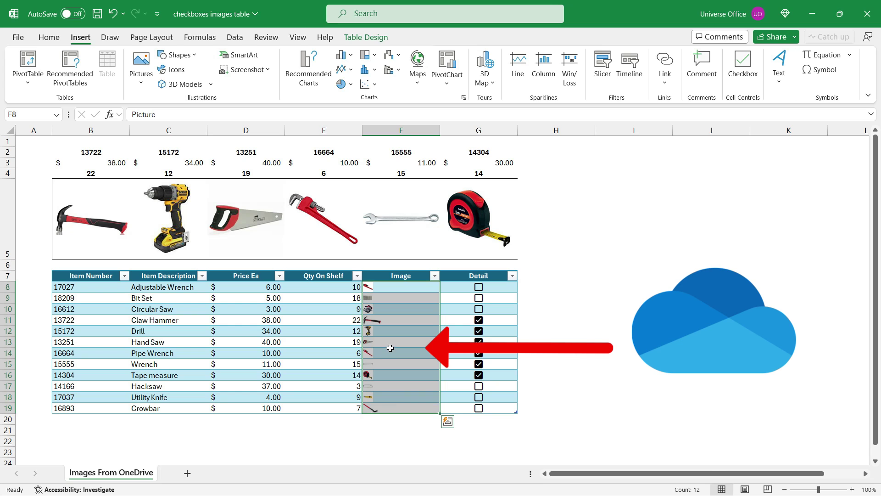
left_click(390, 309)
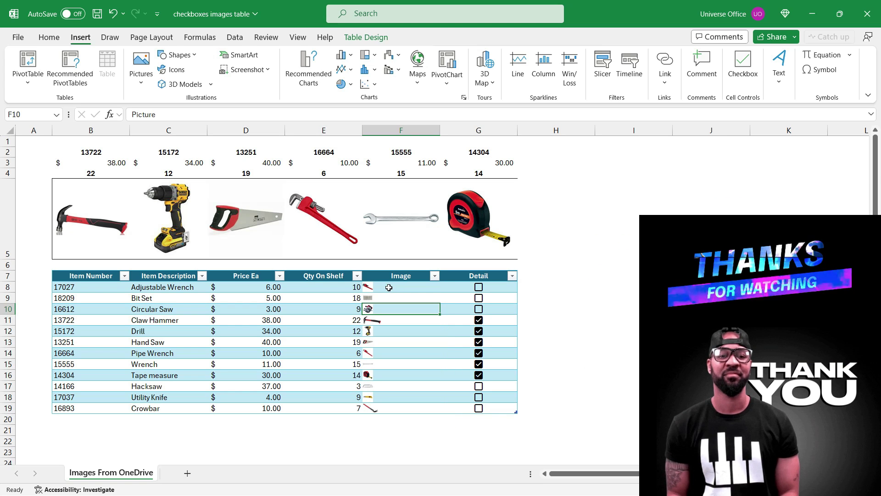
left_click(389, 287)
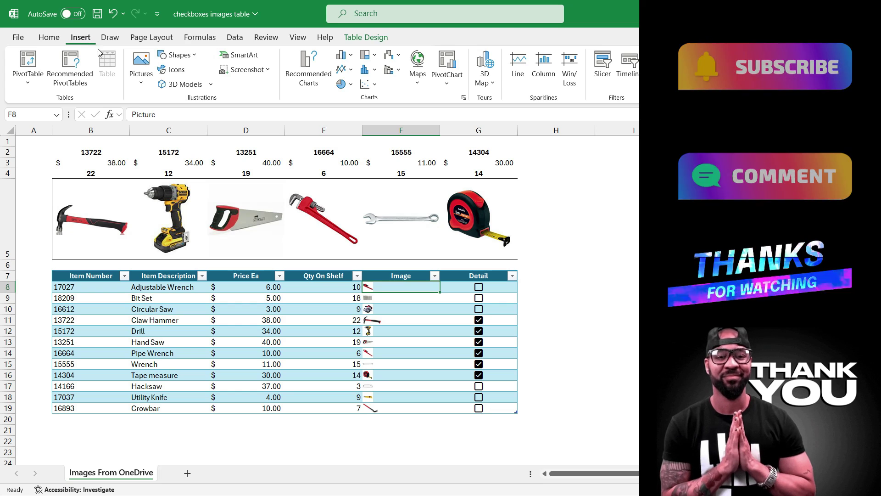
Step: Show the Insert Pictures choices, including Place in Cell
left_click(143, 83)
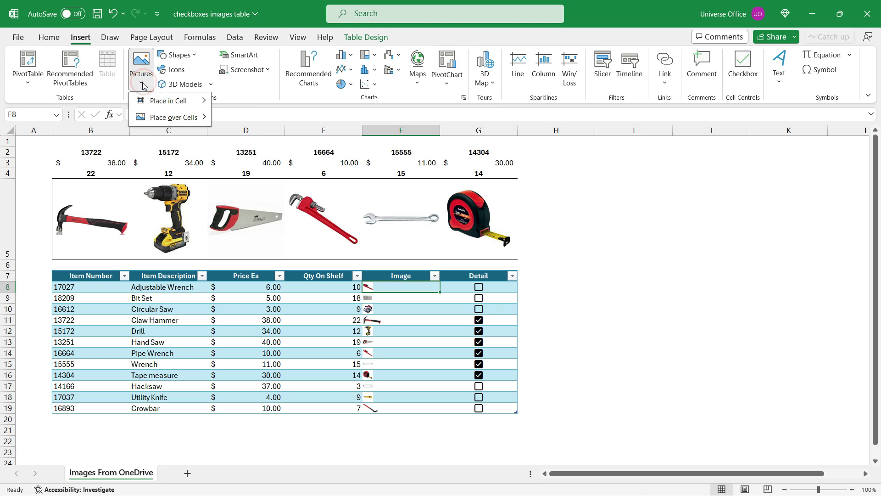
mouse_move(146, 101)
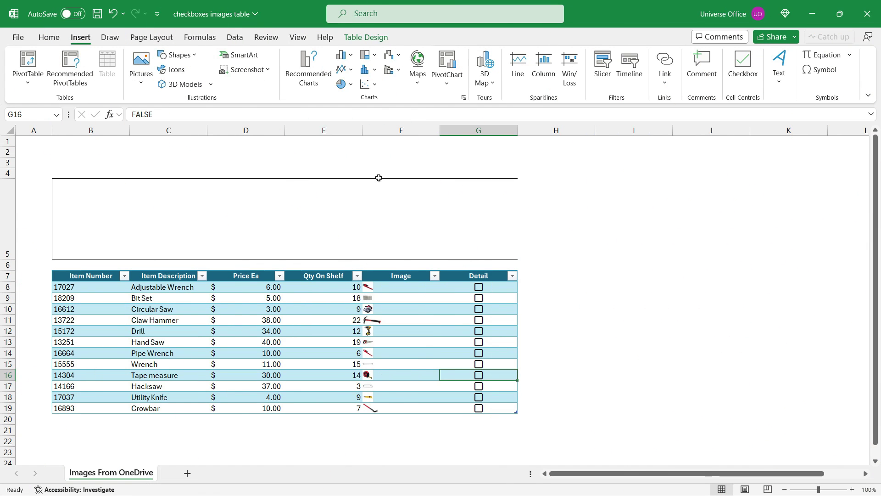
Step: Insert a column before Image, name its header URL, and select the Image picture cells
right_click(393, 133)
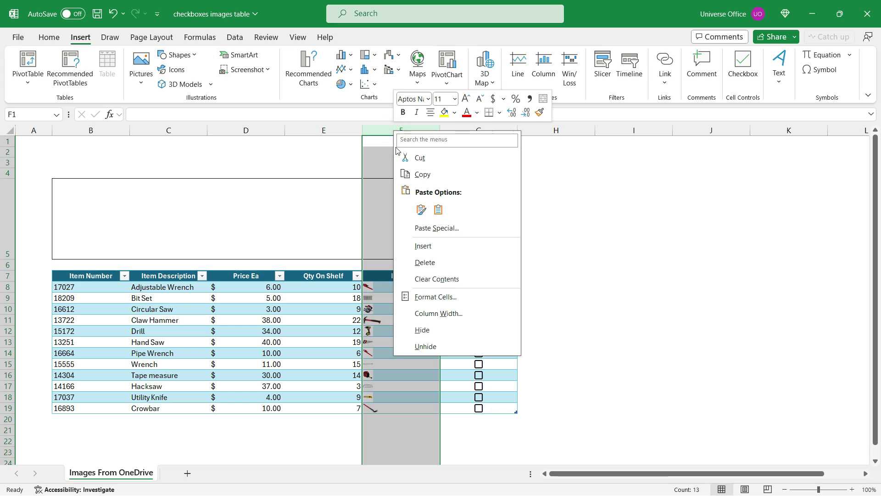
left_click(423, 246)
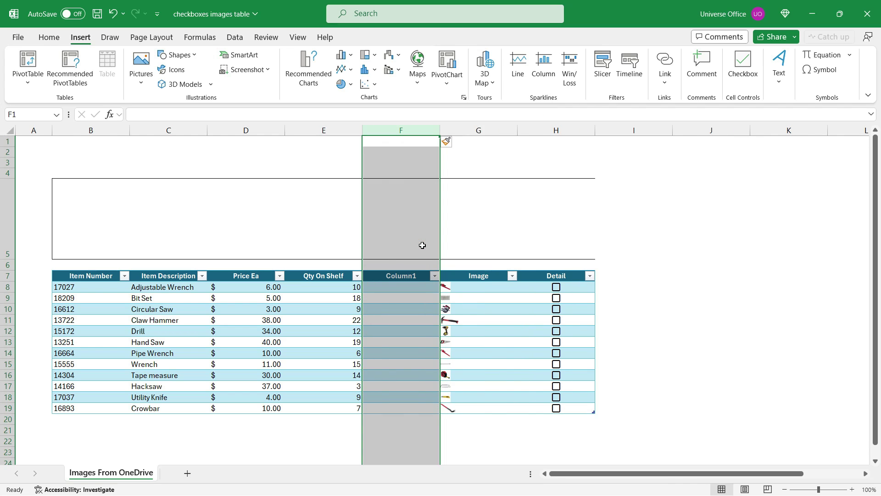
left_click(398, 276)
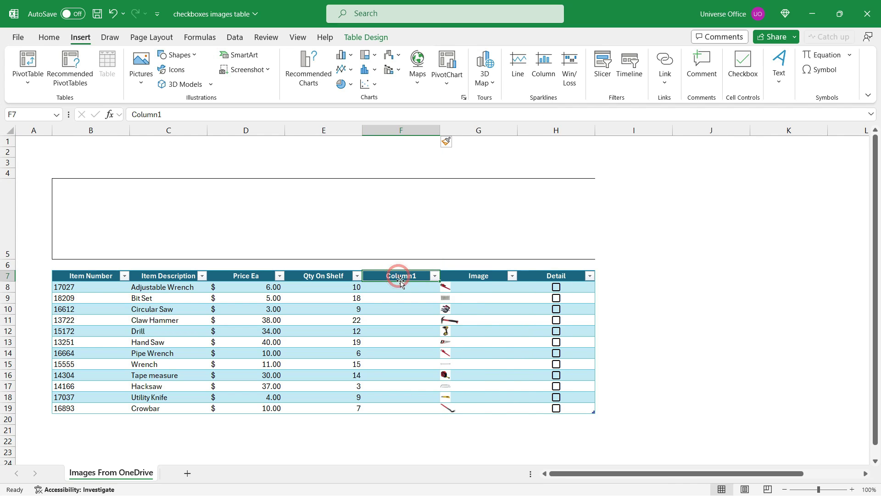
type("URL")
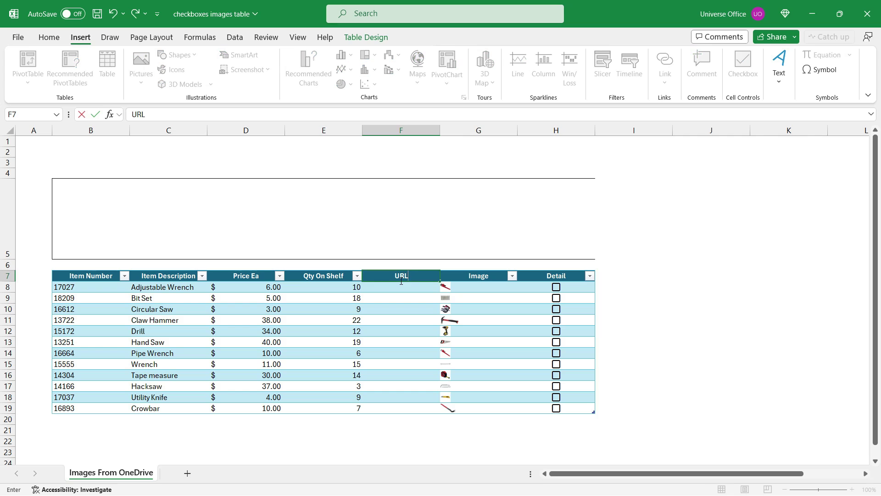
key("Return")
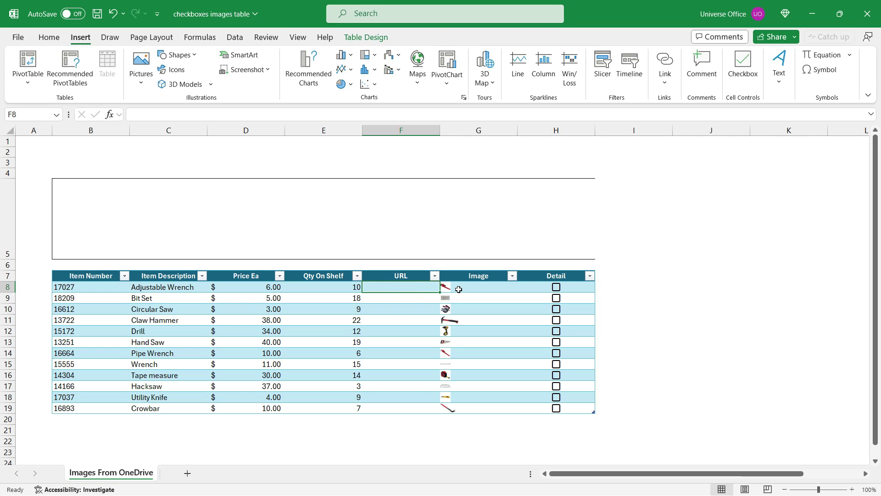
left_click_drag(459, 289, 455, 407)
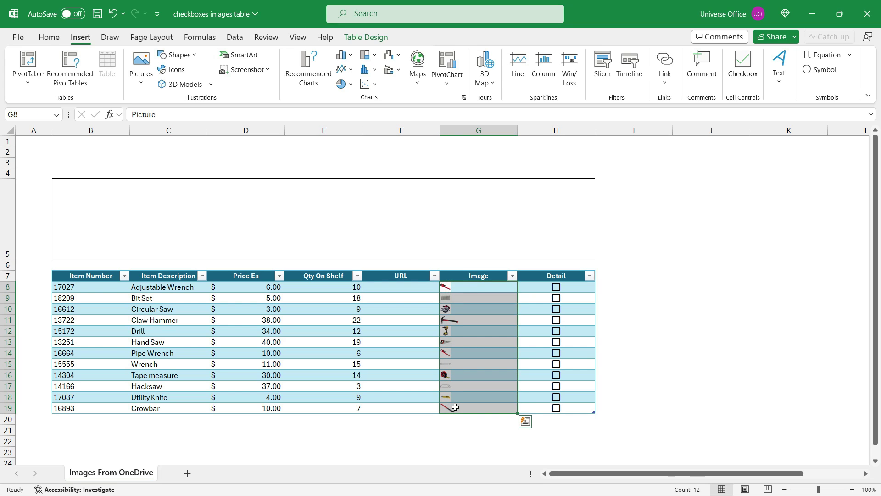
key("Delete")
left_click(485, 287)
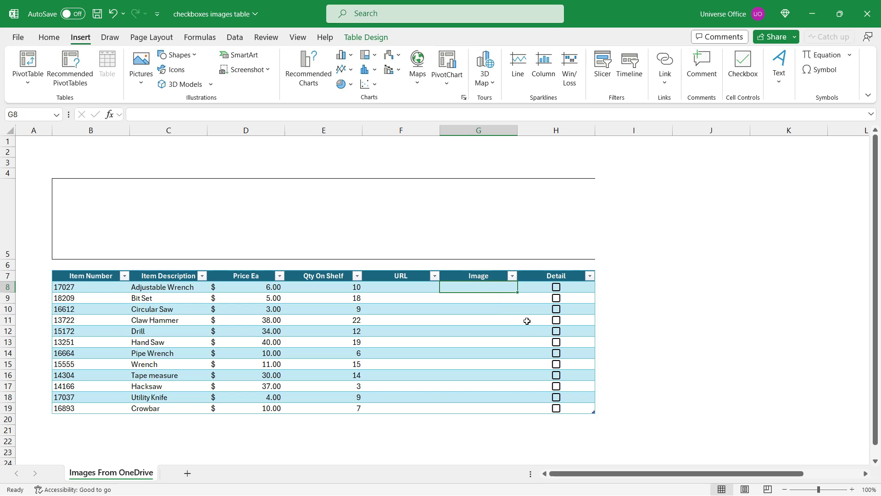
type("=IMAg")
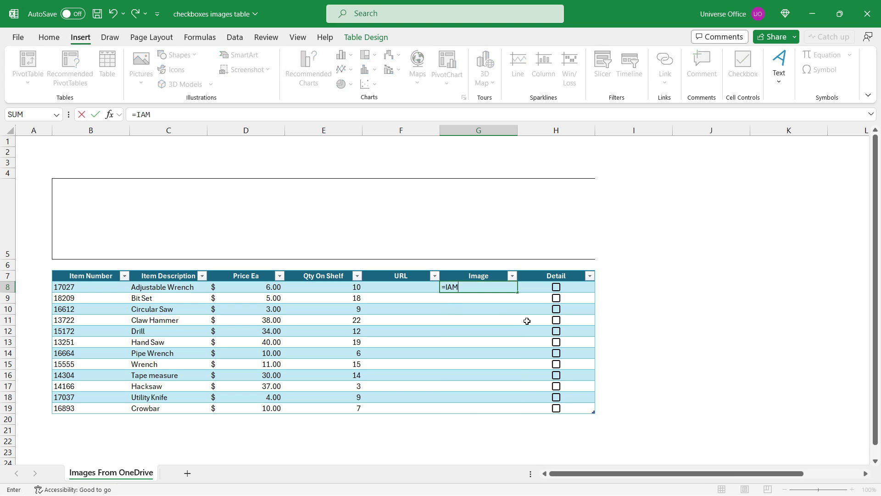
double_click(463, 301)
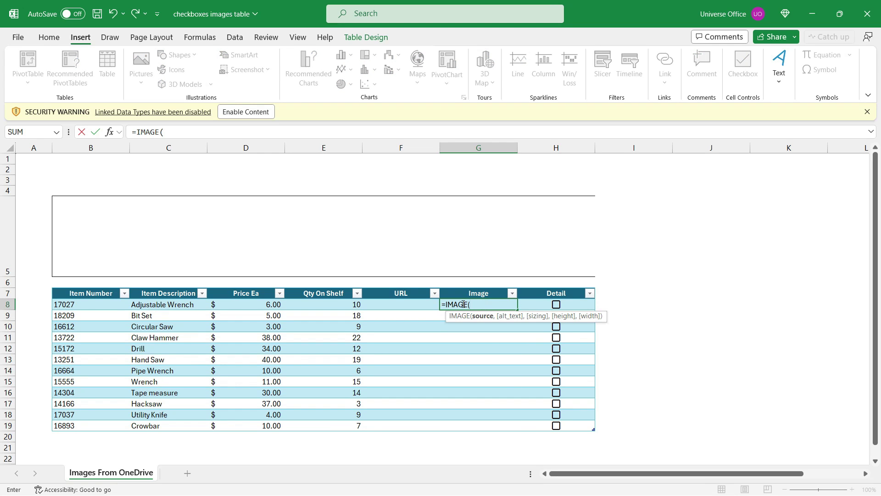
left_click(408, 303)
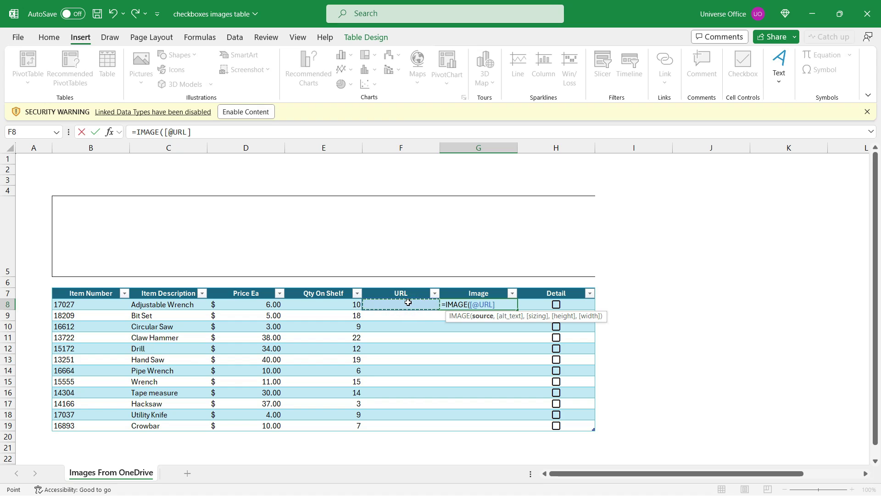
type(")")
key("Return")
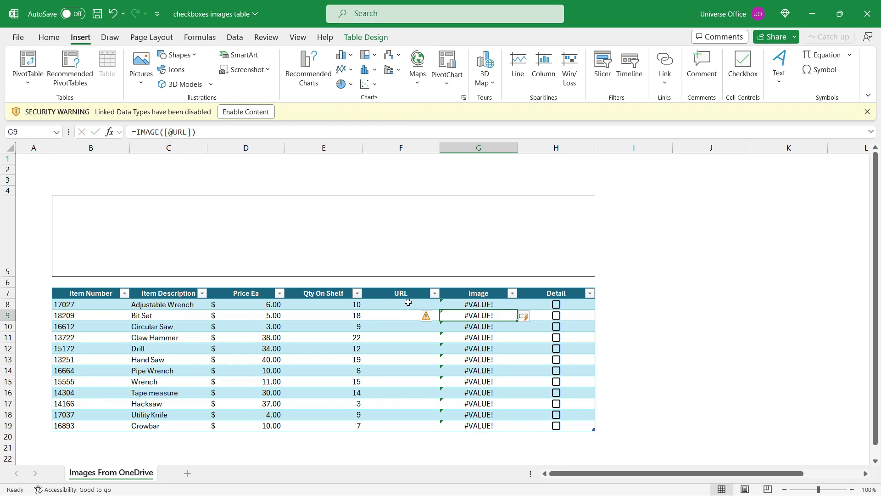
left_click_drag(481, 287, 480, 408)
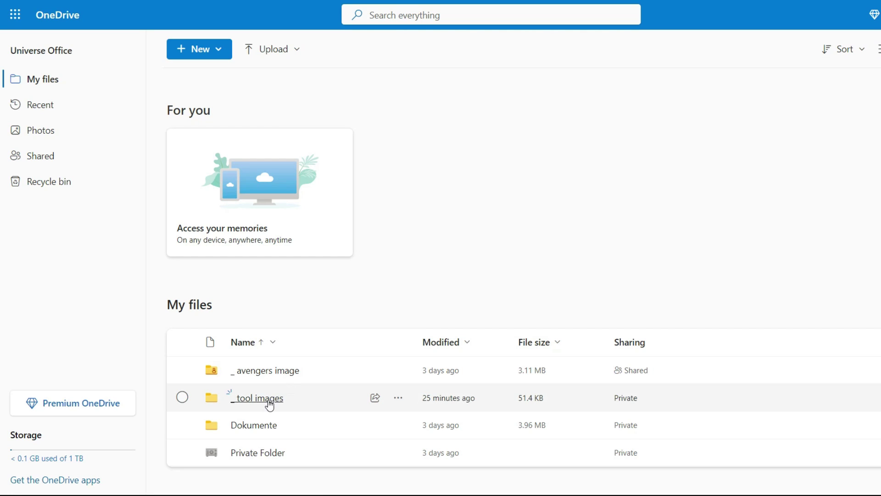
Step: Copy a share link for bits.jpg from the _ tool images folder
left_click(270, 403)
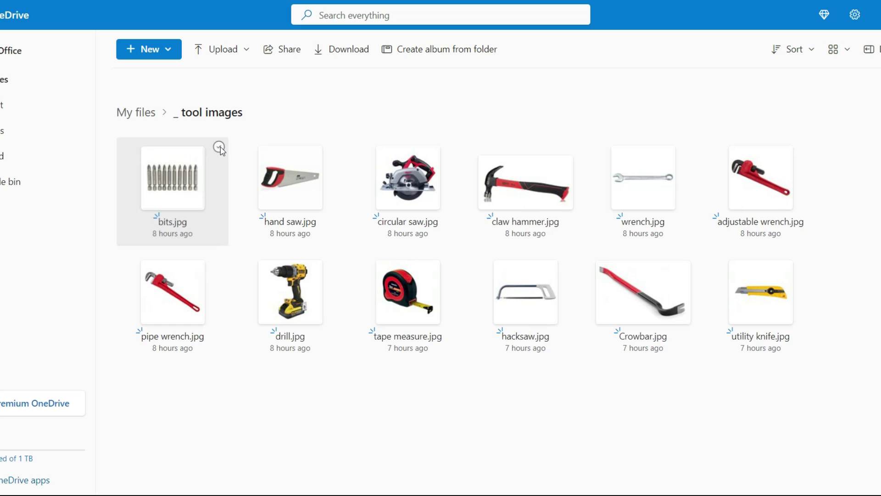
left_click(218, 148)
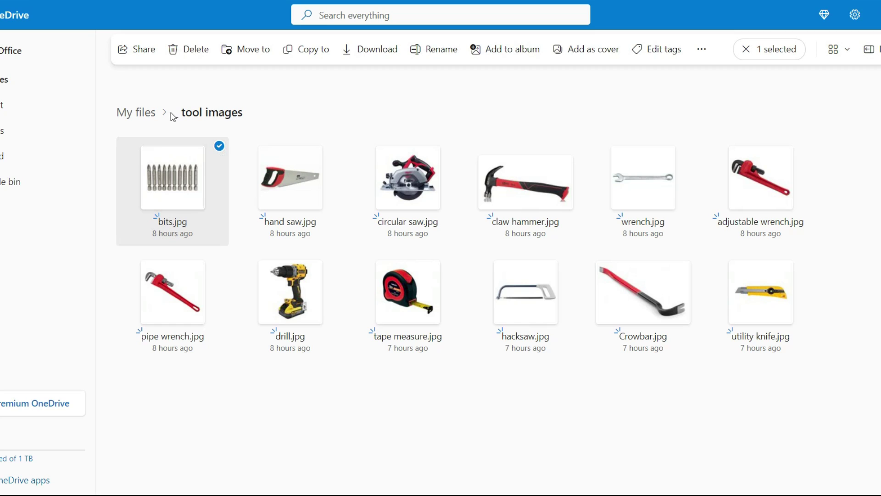
left_click(149, 51)
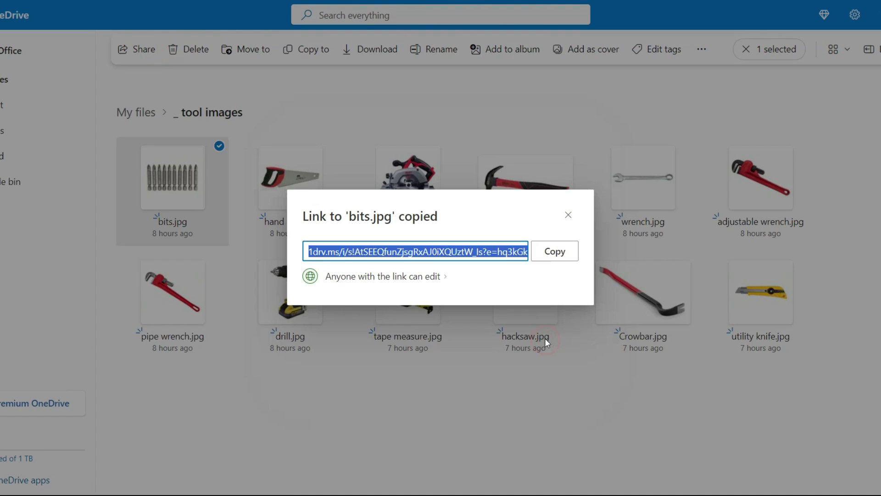
left_click(560, 252)
left_click(395, 286)
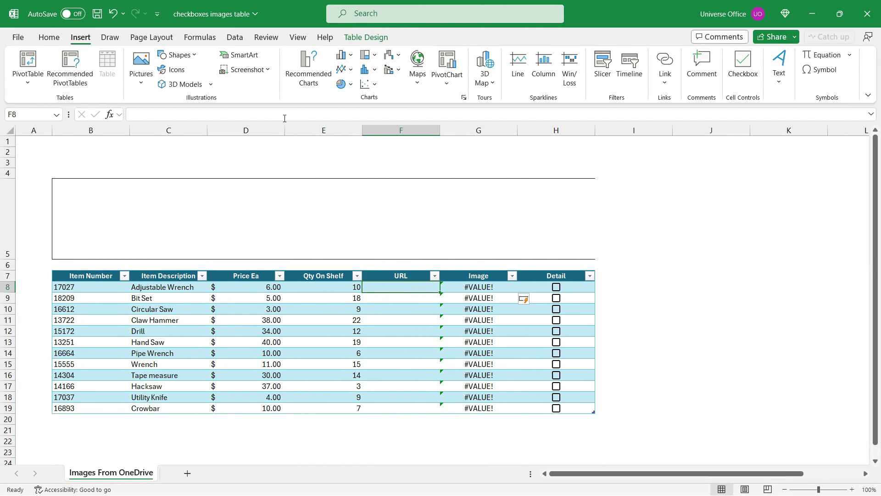
Step: Paste the bits.jpg share link into cell F8 through the formula bar
left_click(285, 115)
key("ctrl+v")
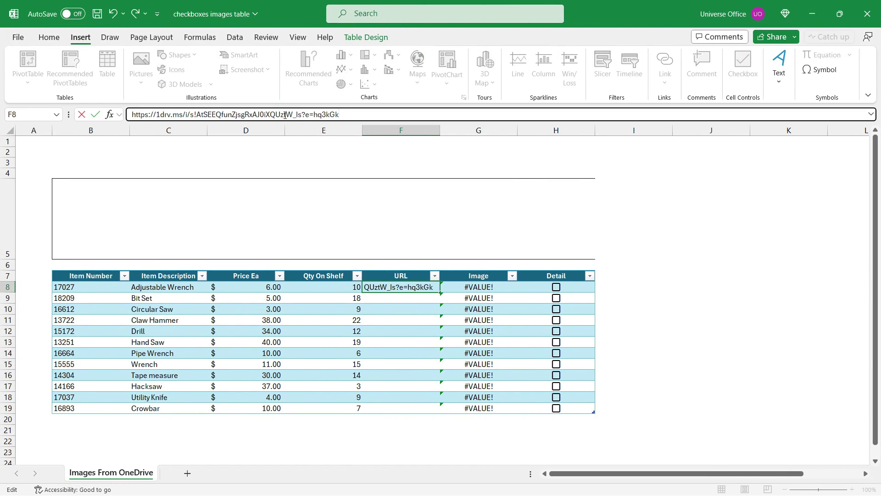
key("Return")
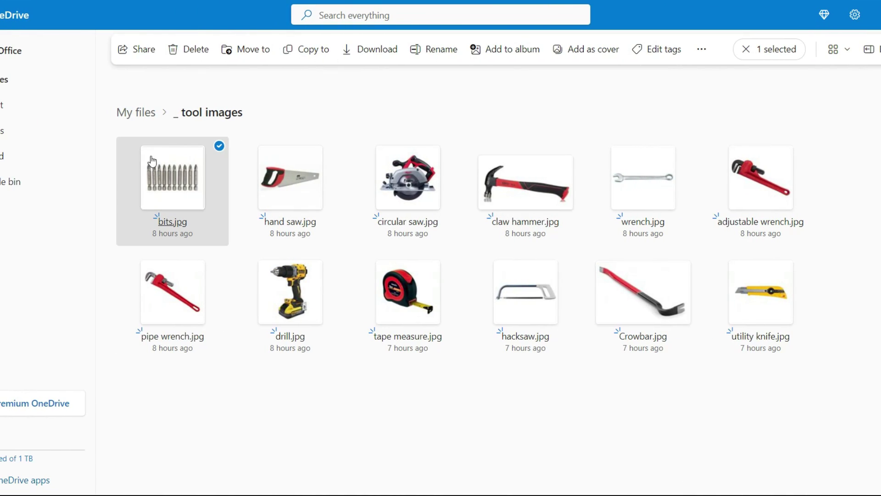
Step: Dismiss the bits.jpg sharing dialog and open its extra actions list
left_click(136, 51)
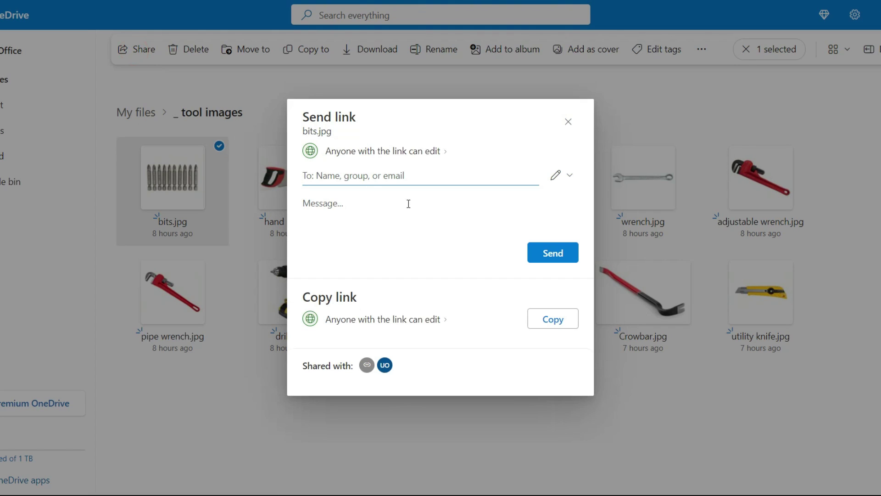
left_click(568, 121)
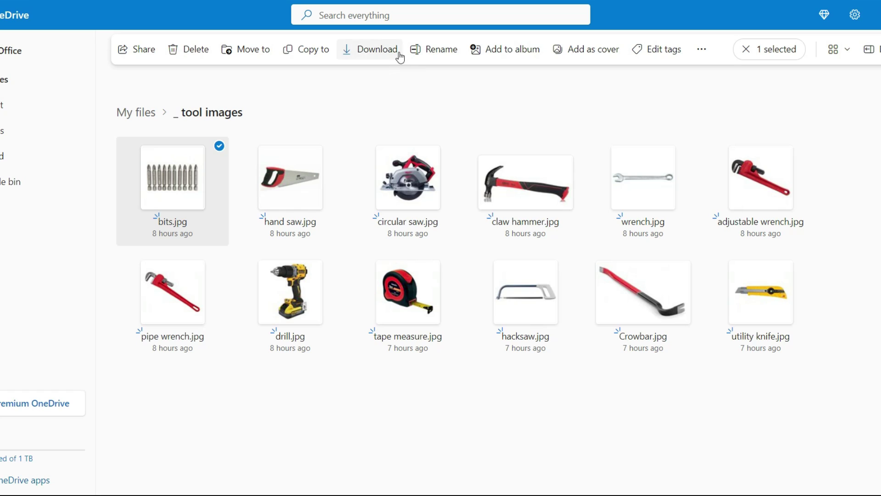
left_click(702, 50)
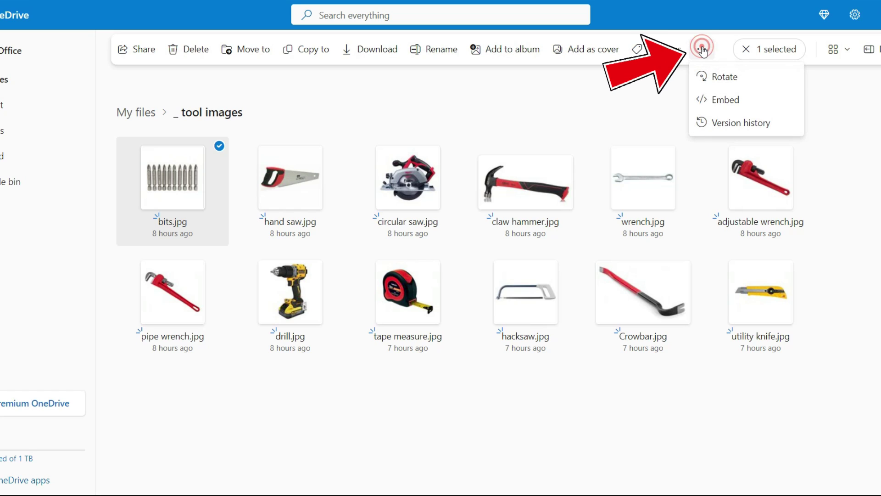
Step: Generate the bits.jpg embed URL at Original Size (225px) and select it
left_click(704, 99)
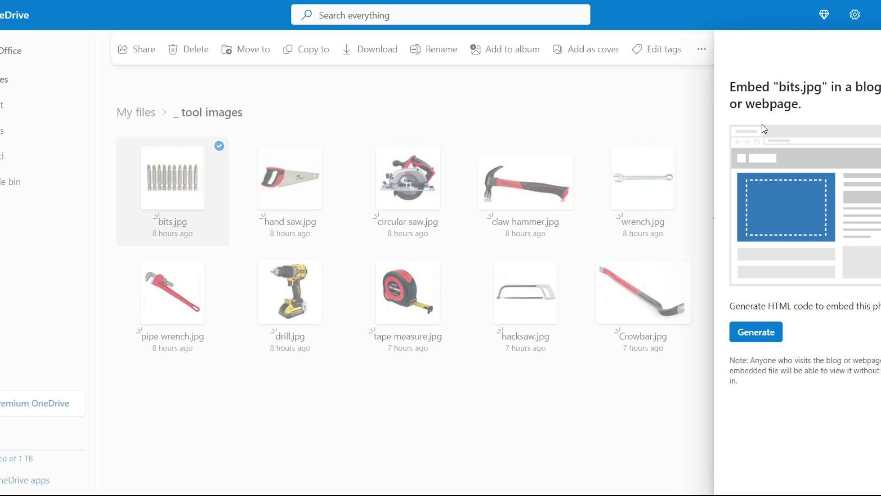
left_click(751, 338)
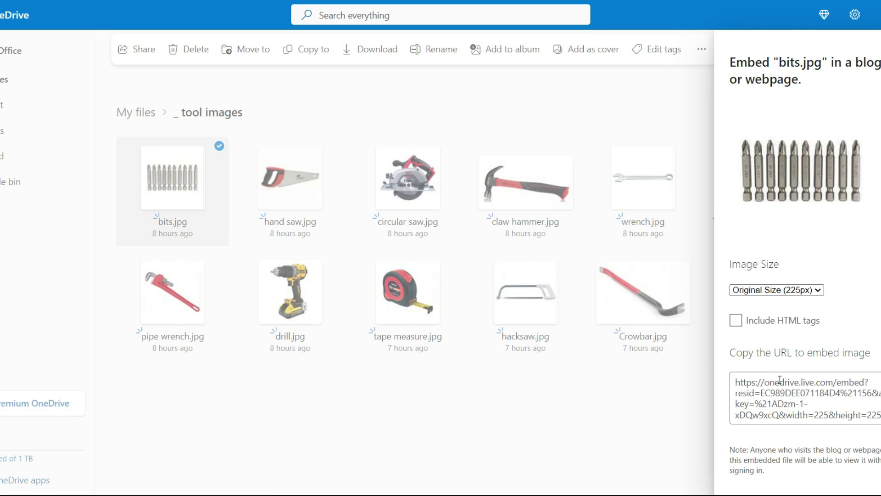
left_click(780, 388)
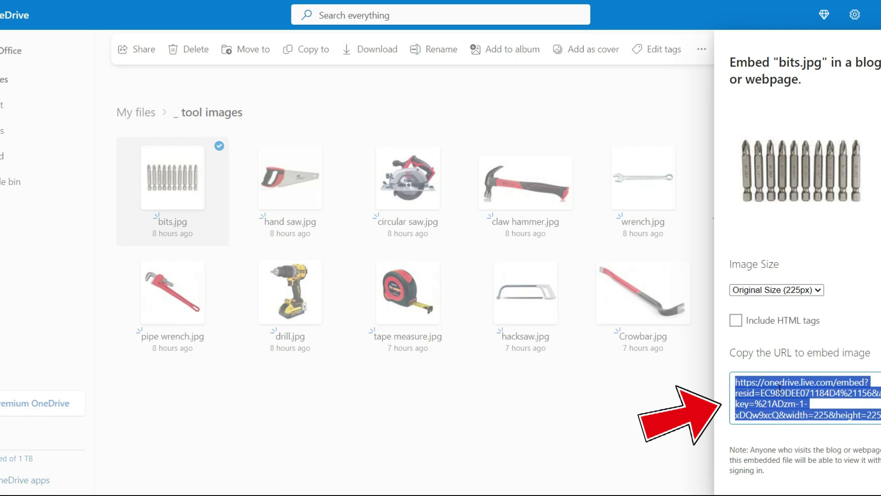
Step: Replace F8's share link with the bits.jpg embed URL so G8 shows the picture
key("alt+Tab")
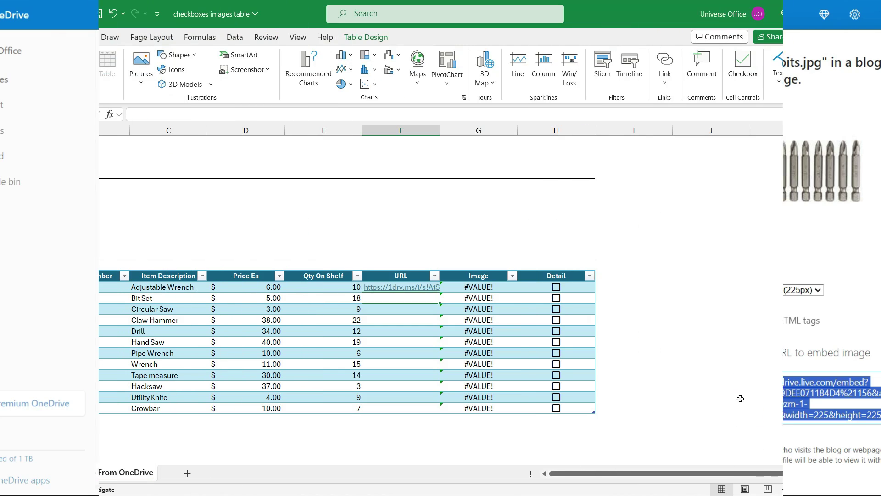
key("Up")
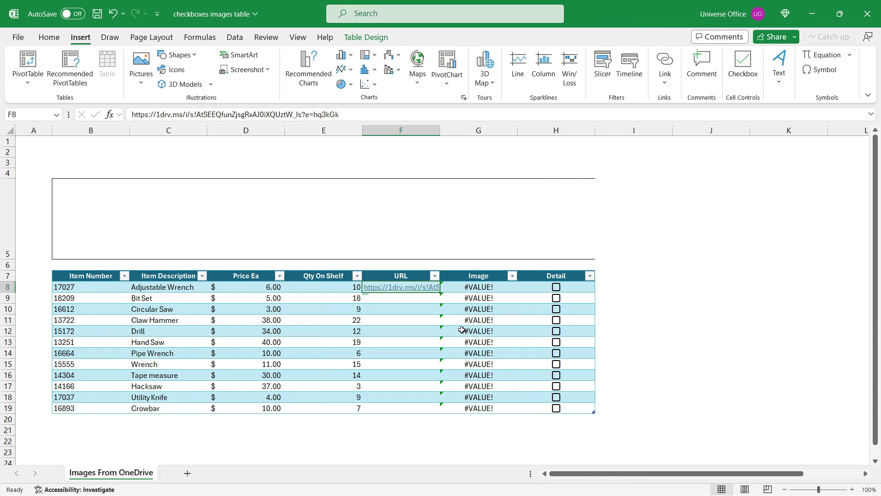
key("Delete")
left_click(260, 114)
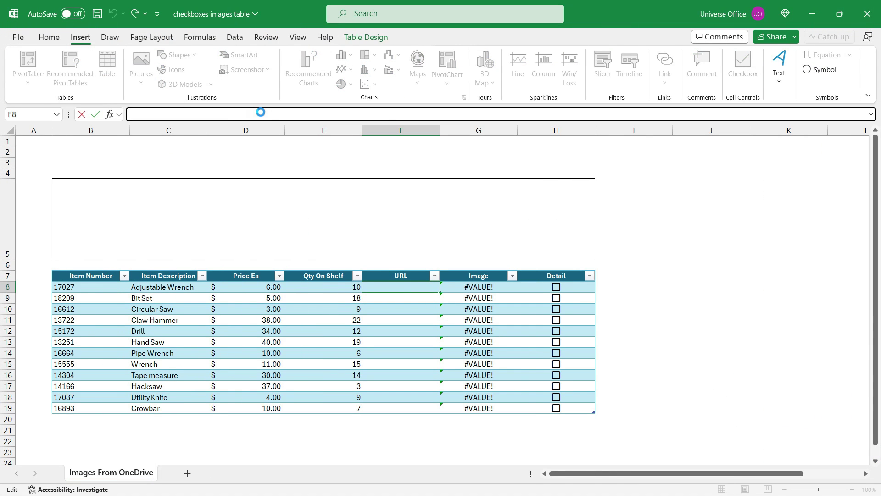
key("ctrl+v")
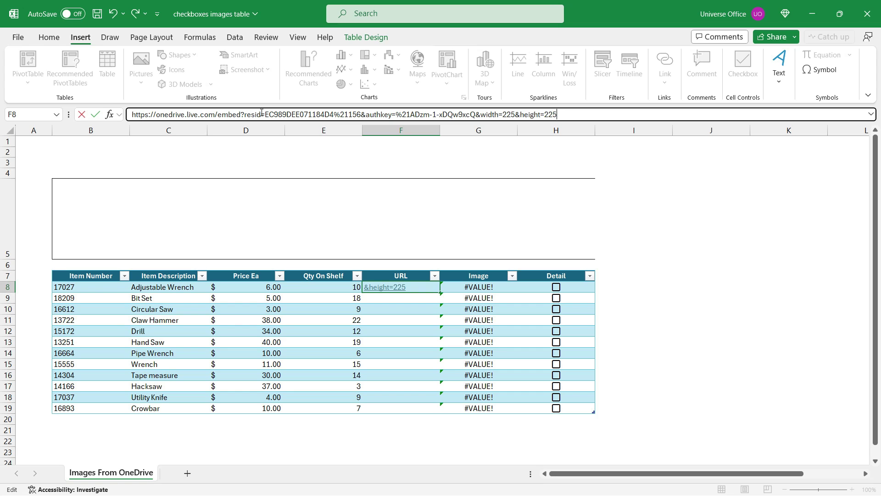
key("Return")
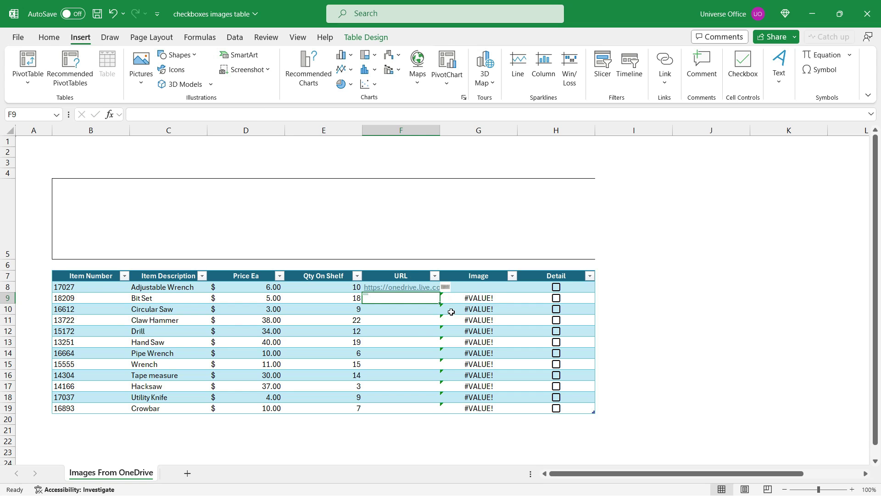
scroll(452, 204, "up", 8)
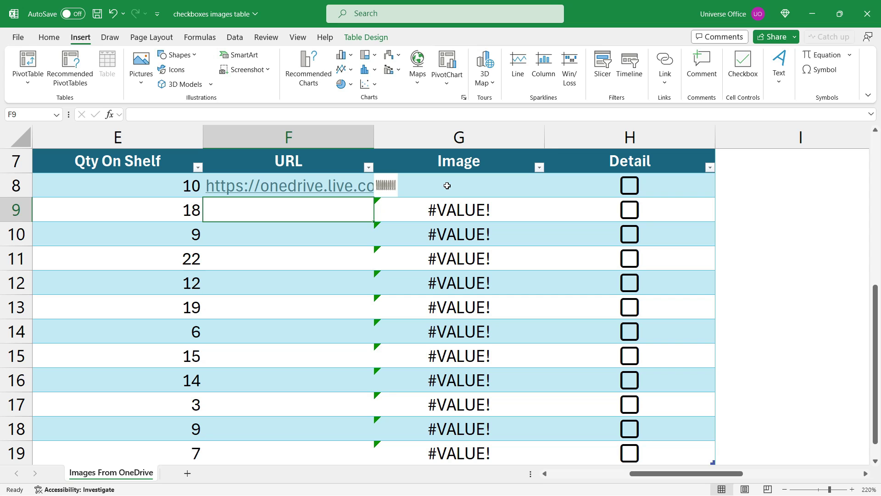
scroll(447, 185, "down", 9)
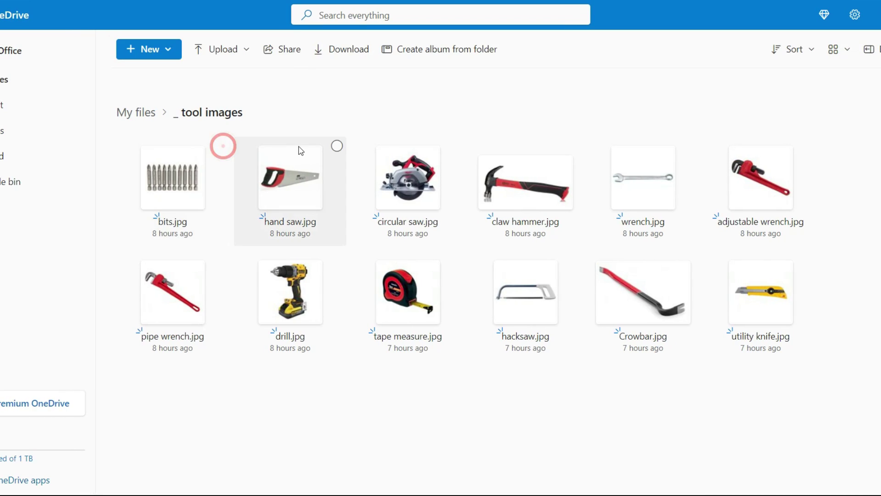
Step: Open the Embed panel for hand saw.jpg, then return to the Excel workbook
left_click(336, 146)
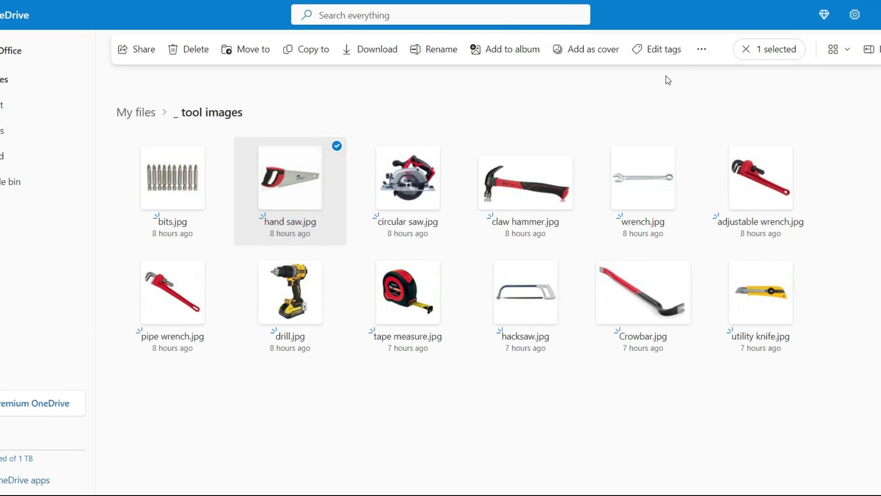
left_click(702, 49)
left_click(714, 98)
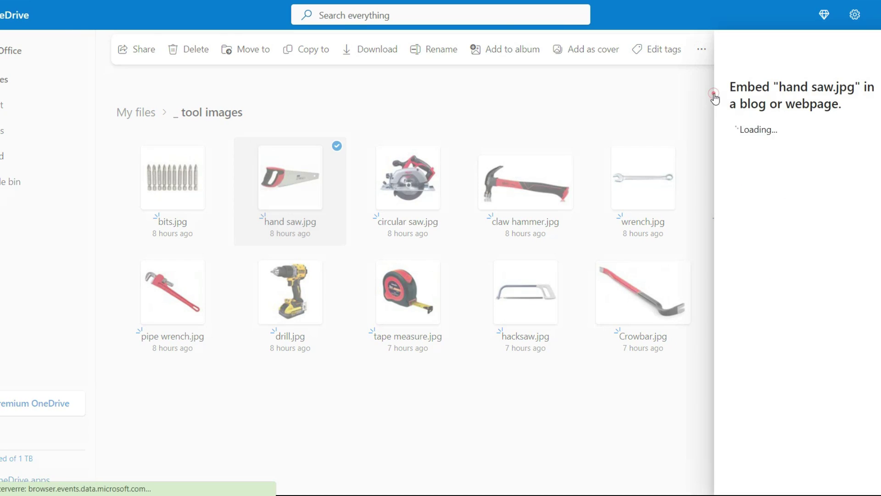
key("alt+Tab")
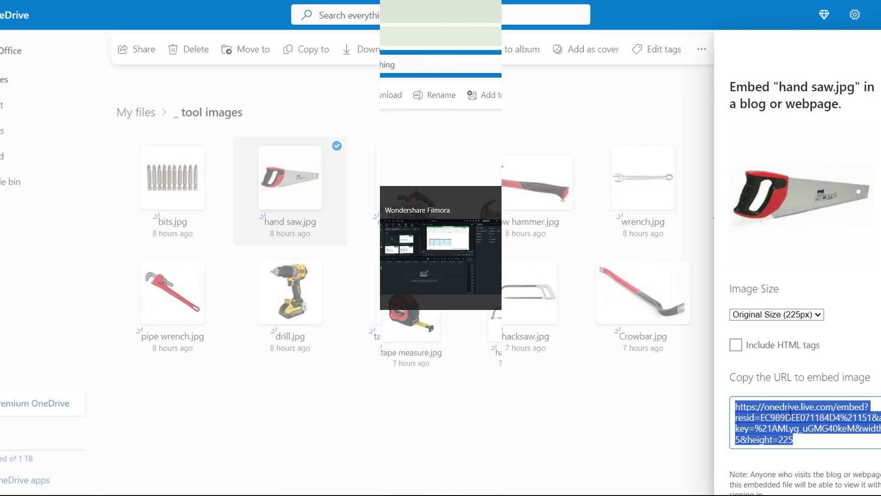
Step: Paste the hand saw OneDrive embed URL into cell F9
left_click(290, 113)
key("ctrl+v")
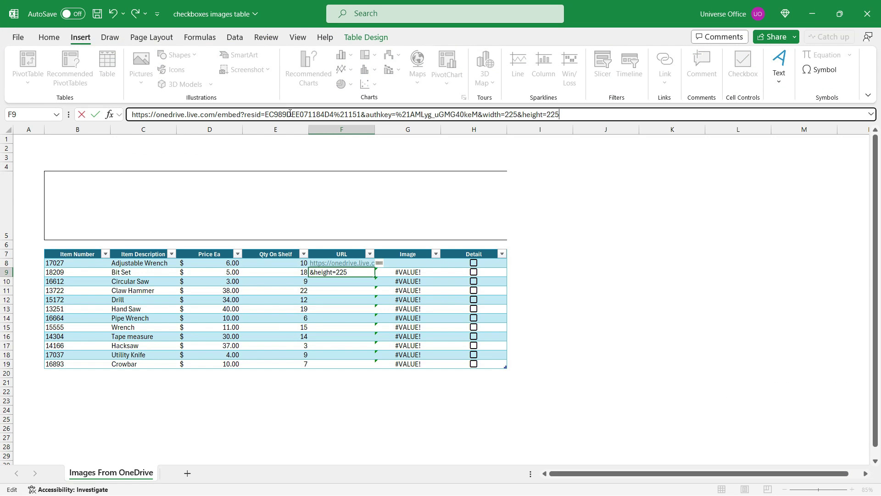
key("Return")
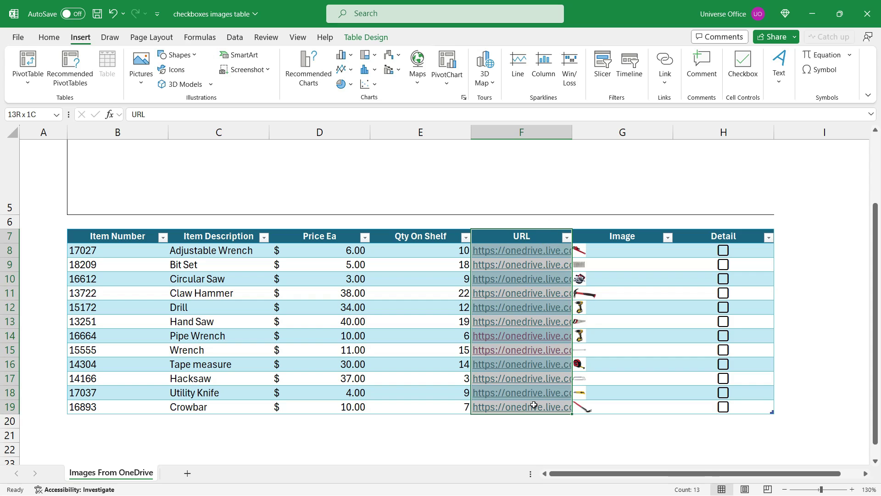
left_click_drag(633, 252, 620, 404)
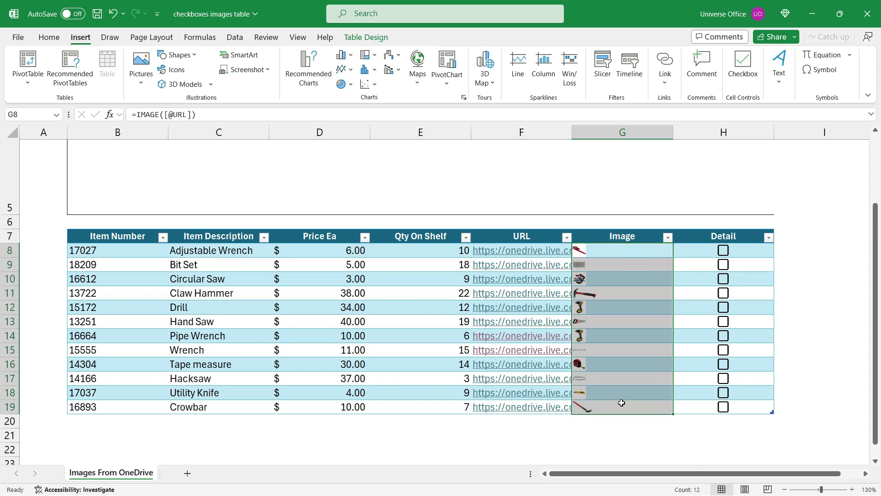
left_click(623, 252)
left_click_drag(227, 114, 131, 114)
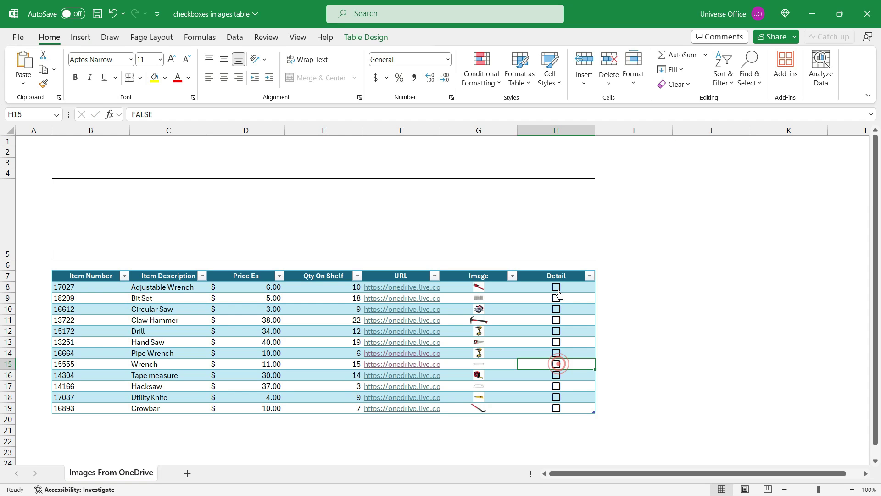
left_click(557, 287)
Step: Tick the Detail boxes for Drill, Claw Hammer, Wrench and Tape measure, then select B7:G19
left_click(560, 330)
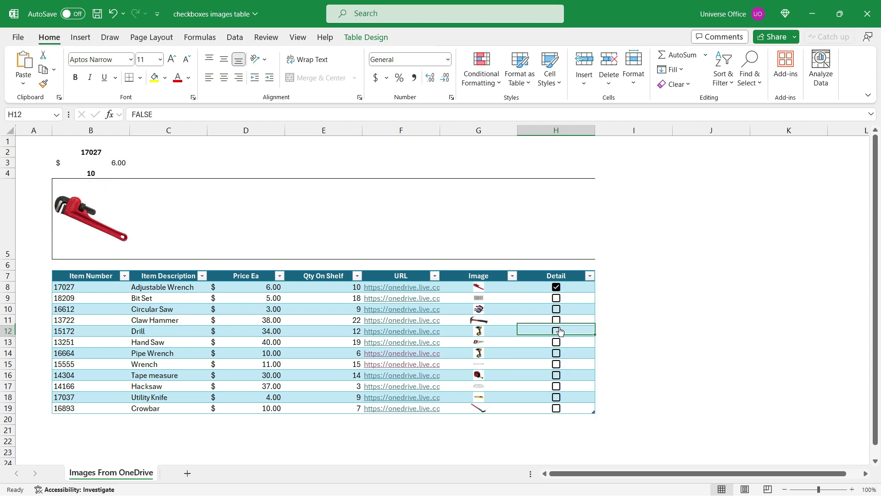
left_click(556, 320)
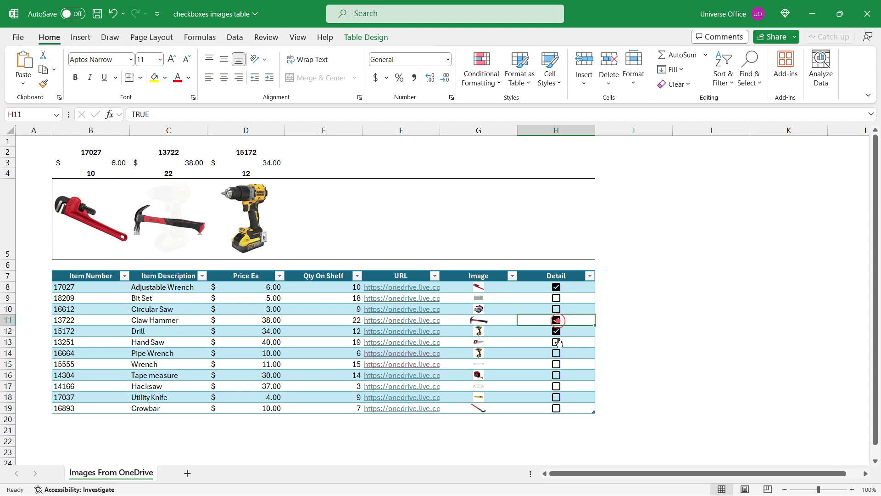
left_click(557, 365)
left_click(556, 375)
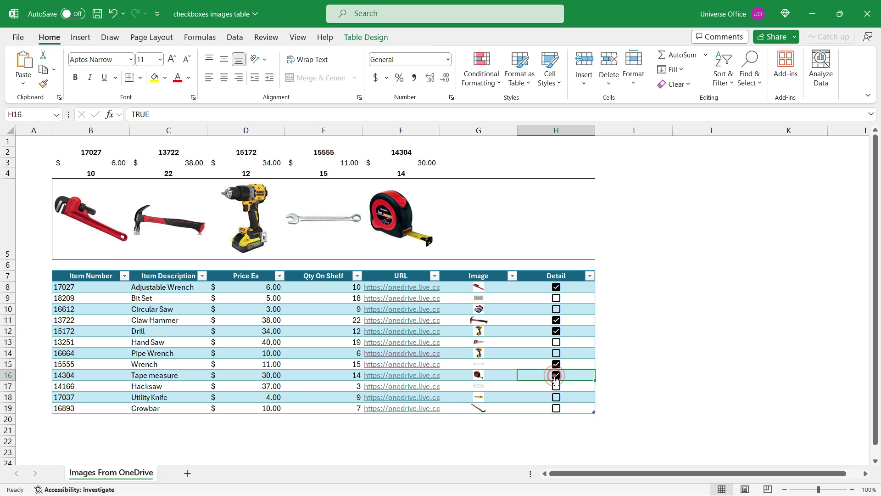
left_click_drag(112, 276, 540, 414)
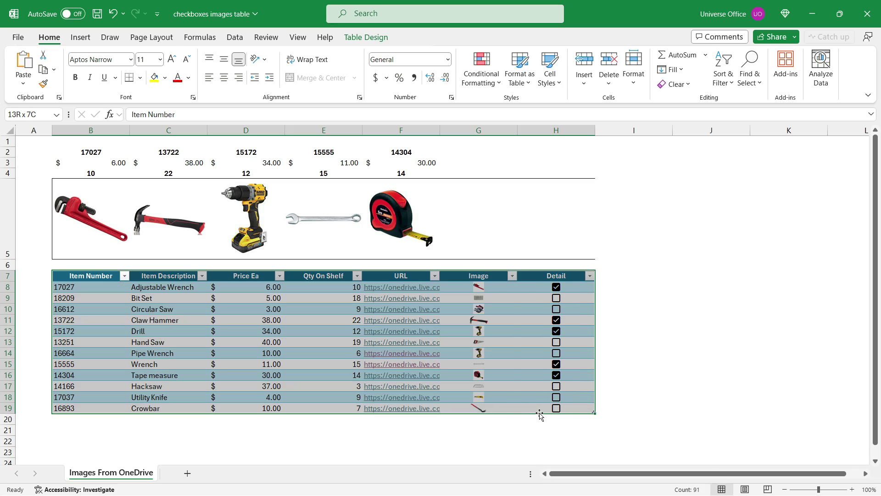
Step: Undo the Tape measure tick and select cell B9 inside the tool table
key("ctrl+z")
scroll(104, 236, "down", 2)
left_click(101, 232)
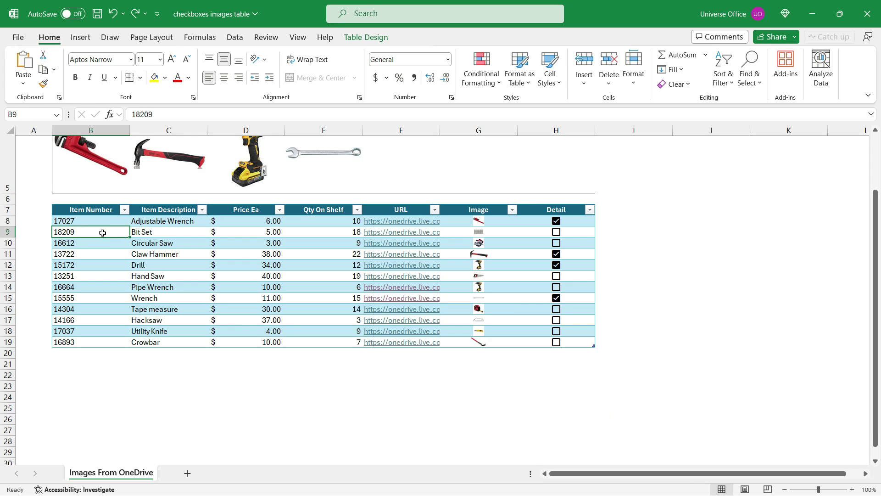
Step: Insert a PivotTable from the table at B23 listing Item Number with Count of Image
left_click(81, 39)
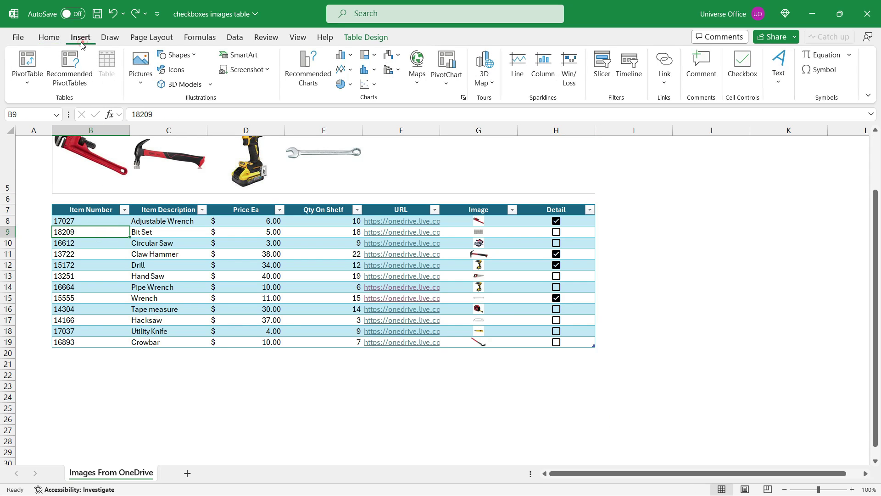
left_click(35, 81)
left_click(46, 101)
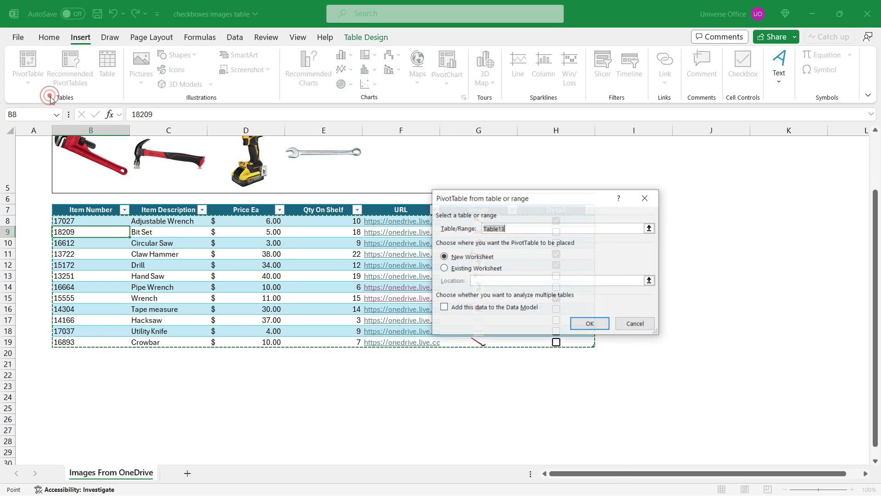
left_click(72, 385)
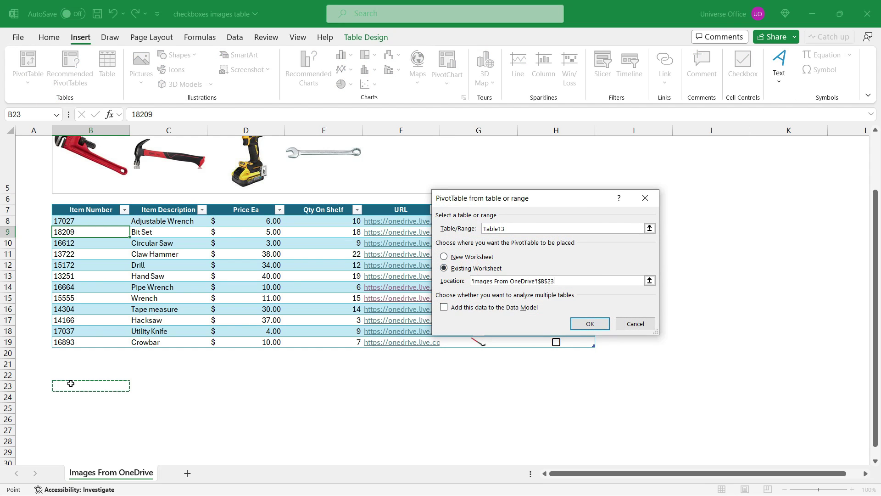
left_click(589, 323)
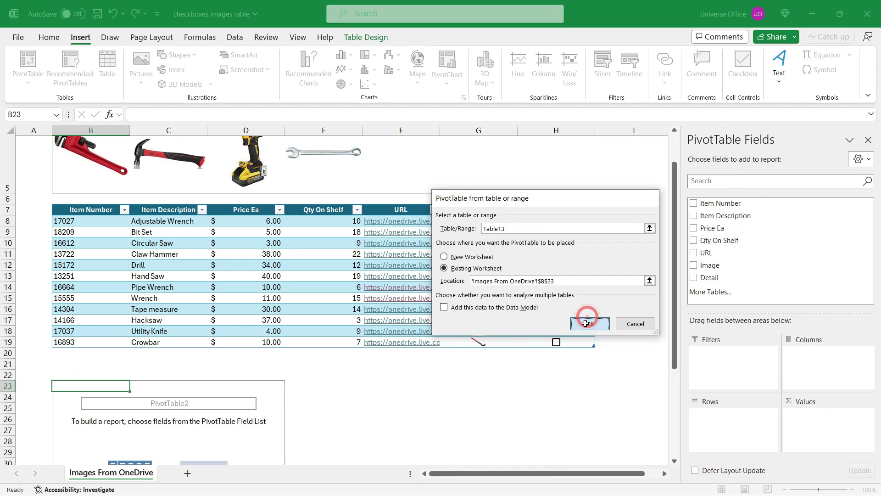
left_click(693, 202)
left_click_drag(737, 265, 820, 424)
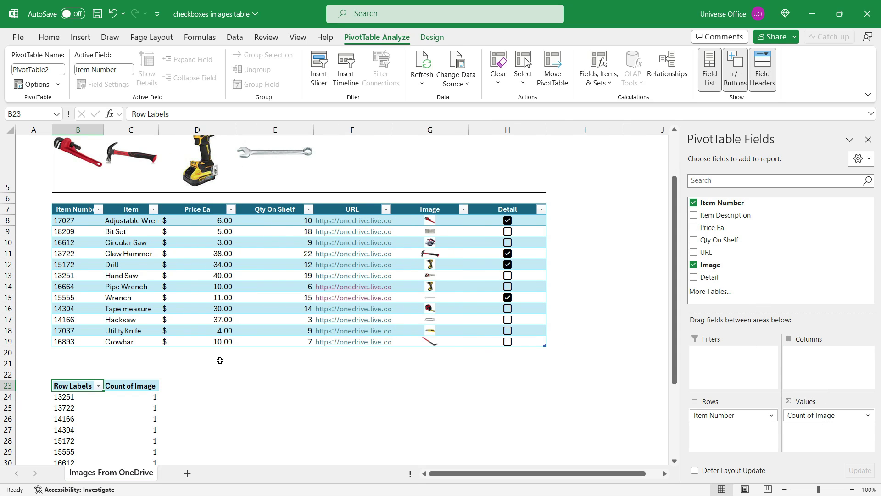
scroll(219, 360, "down", 4)
left_click(275, 316)
left_click_drag(76, 255, 129, 397)
left_click(131, 342)
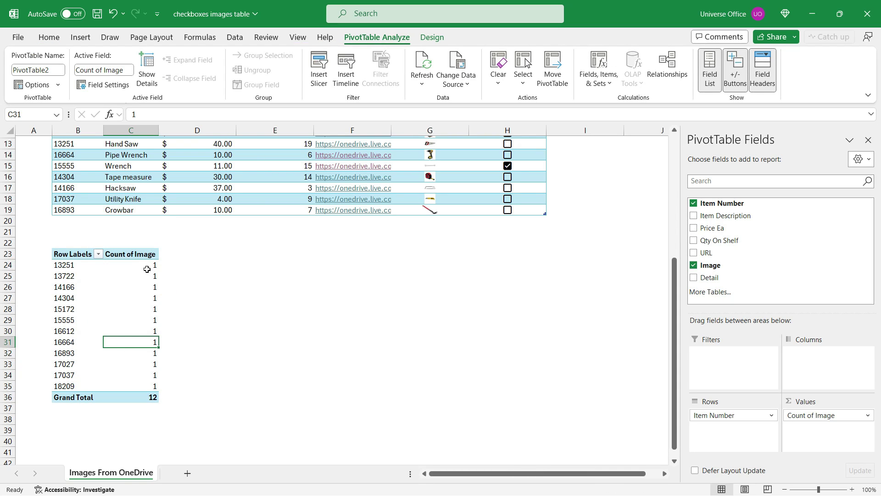
mouse_move(146, 269)
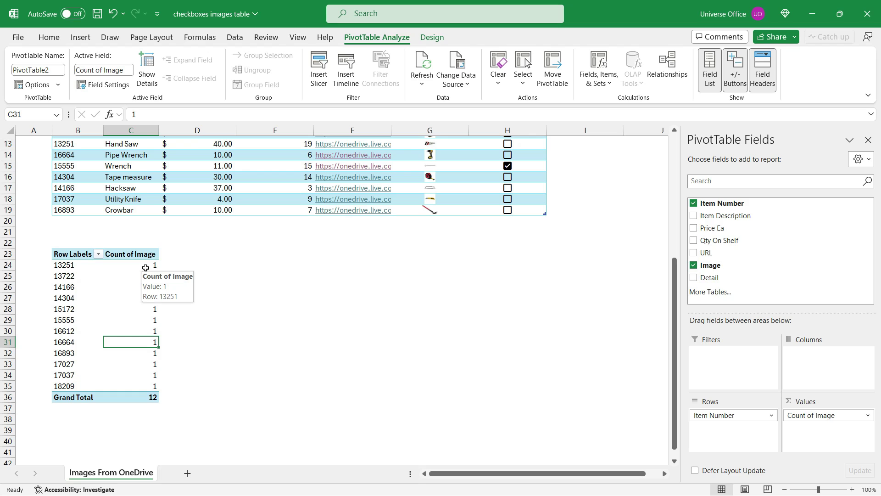
left_click(145, 267)
left_click_drag(106, 265, 91, 265)
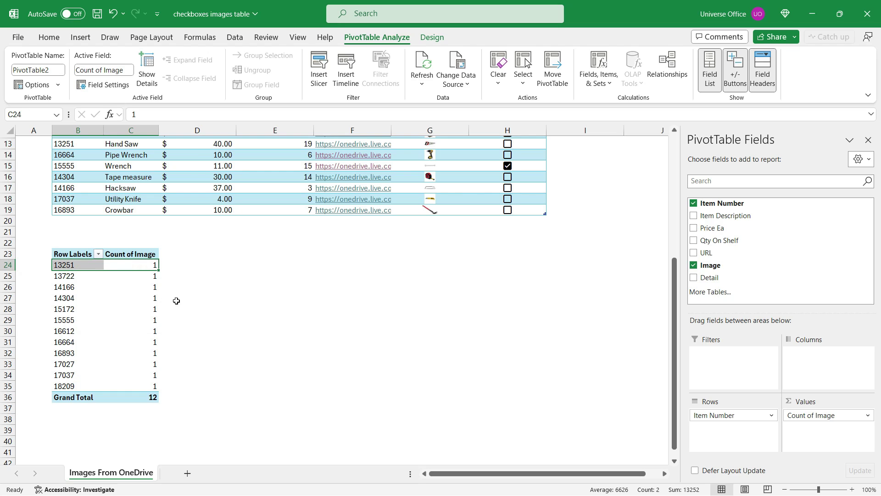